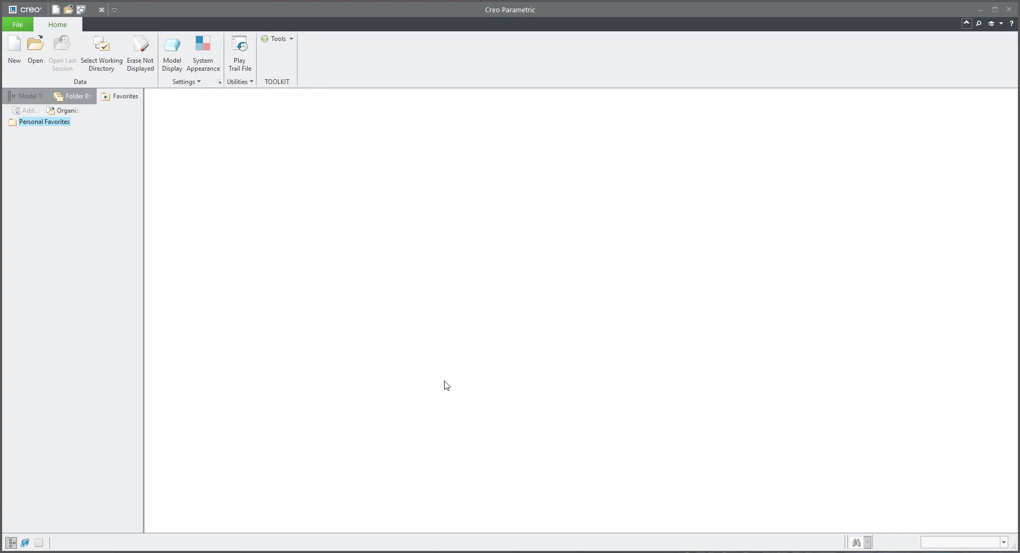
# Step: Create a new part and start an extrusion sketched on the TOP plane
pyautogui.click(13, 48)
pyautogui.click(570, 383)
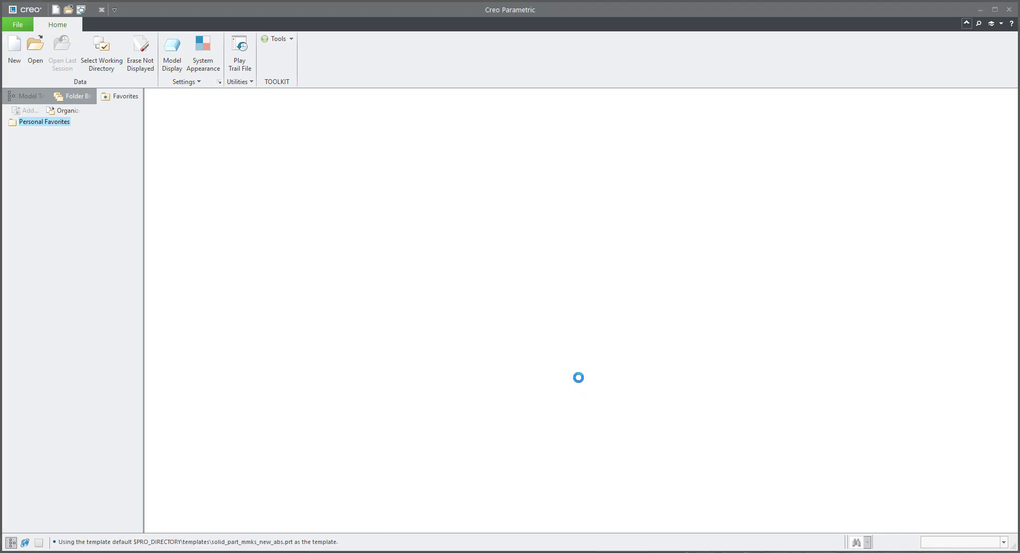
pyautogui.click(409, 64)
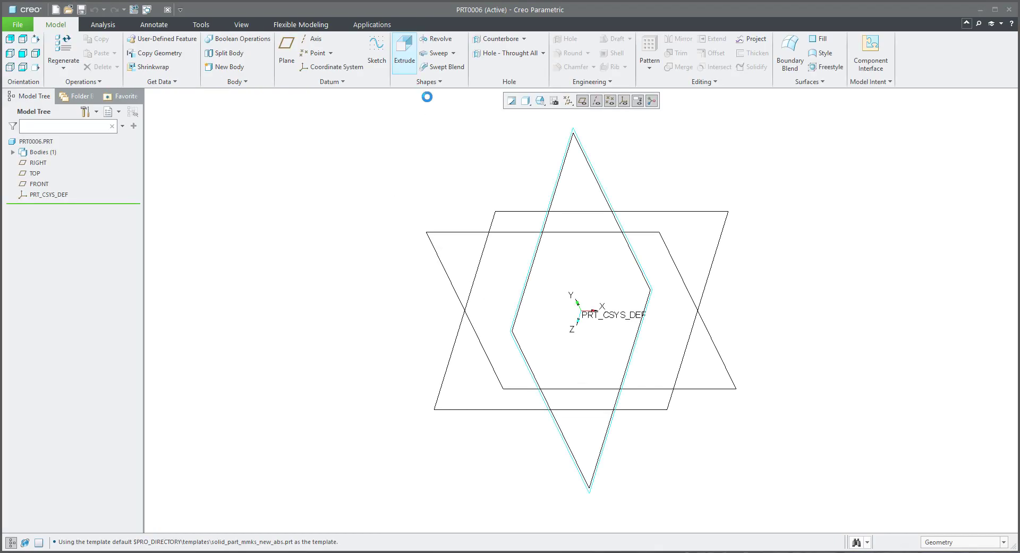
pyautogui.click(405, 216)
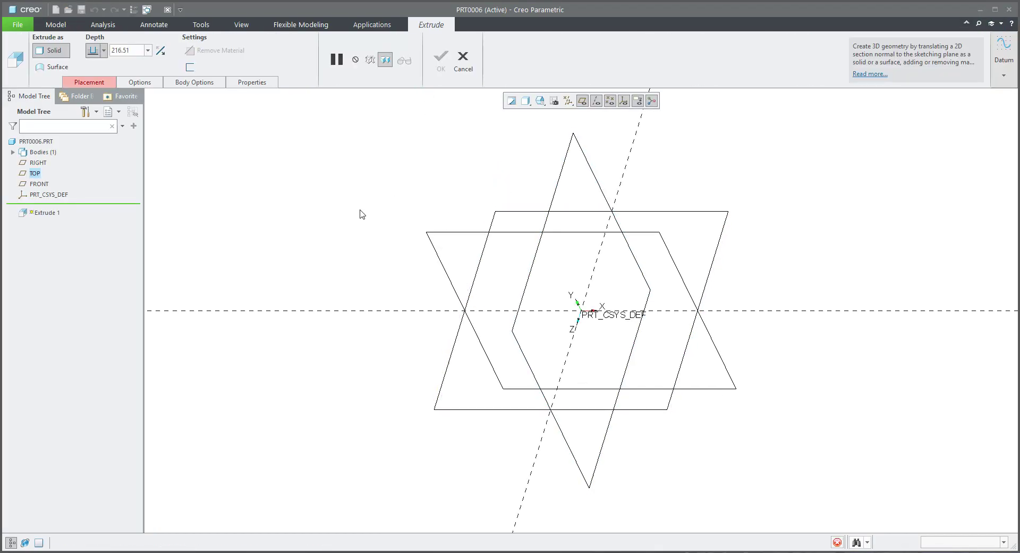
# Step: Sketch a rectangle from the origin and extrude it 164.50 deep
pyautogui.click(263, 53)
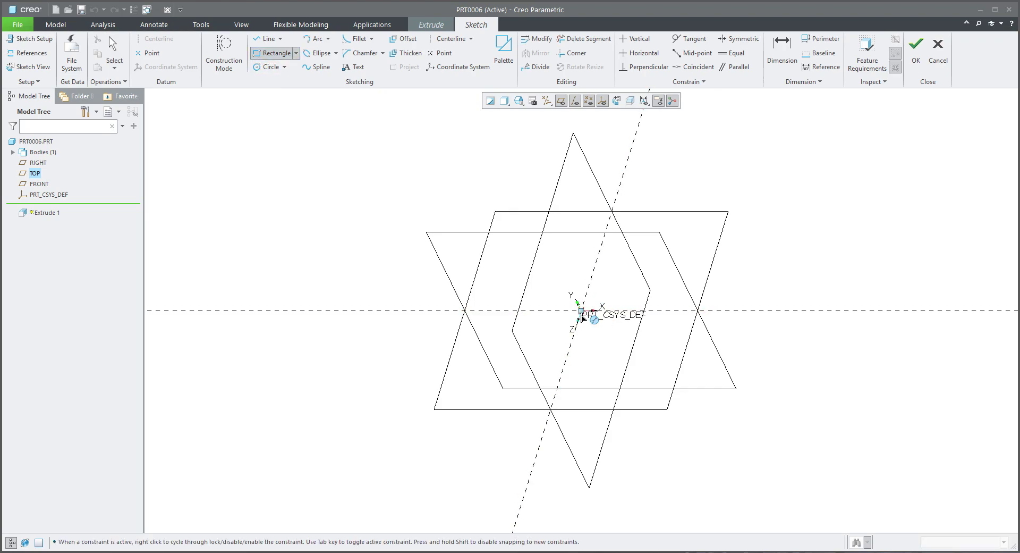
pyautogui.click(582, 309)
pyautogui.click(776, 219)
pyautogui.middleClick(829, 247)
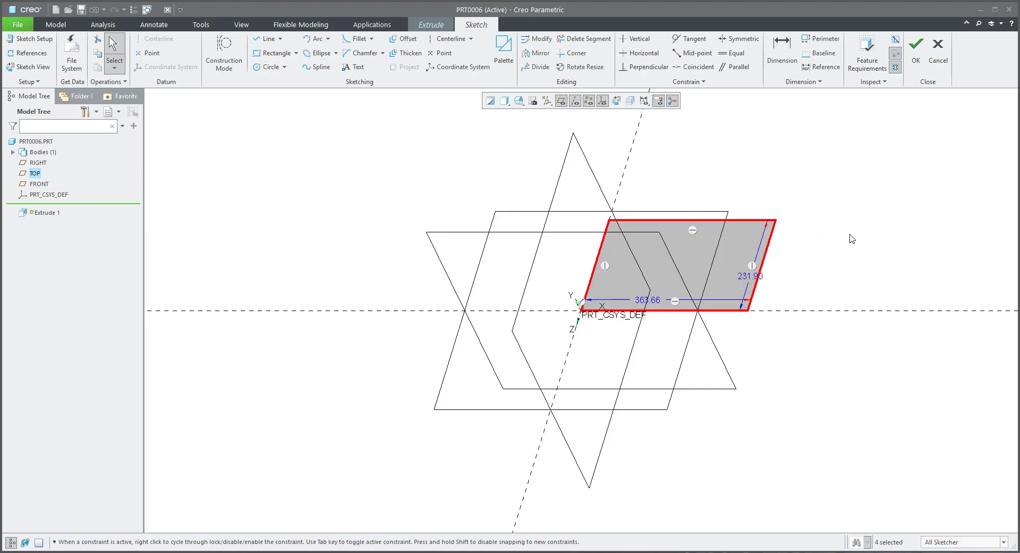
pyautogui.click(917, 52)
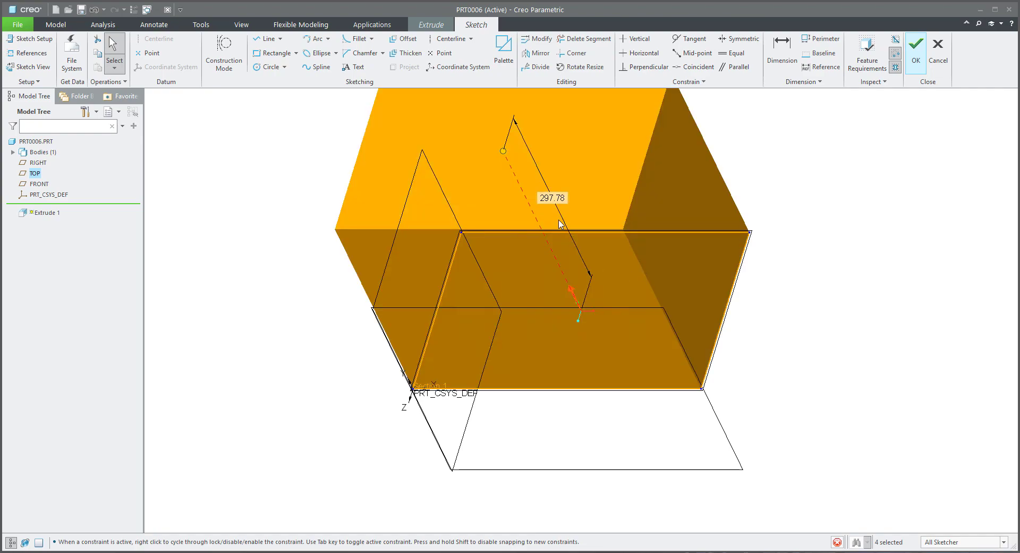
pyautogui.moveTo(503, 151); pyautogui.dragTo(538, 222)
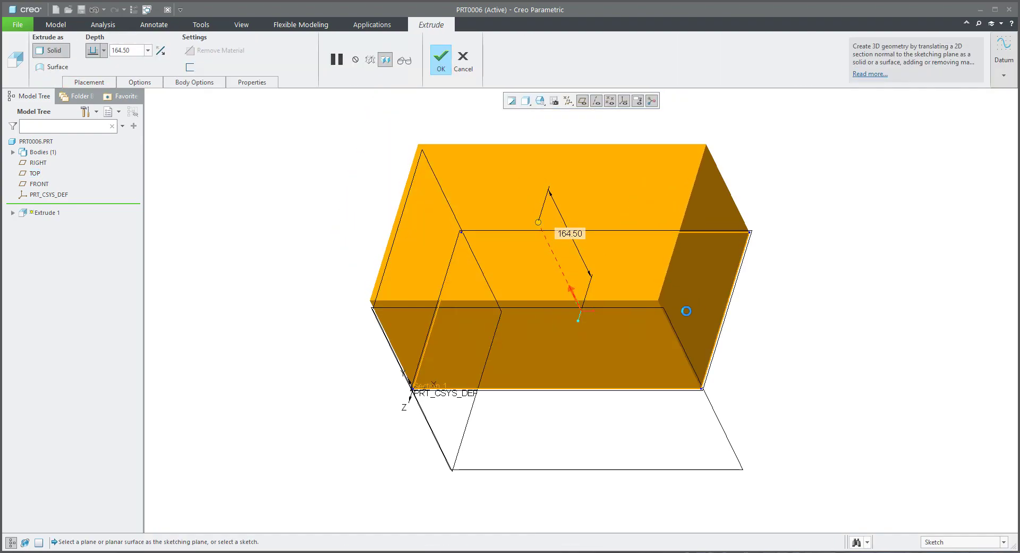
# Step: Finish the 164.50-deep box and bring its bottom edge into view
pyautogui.middleClick(667, 325)
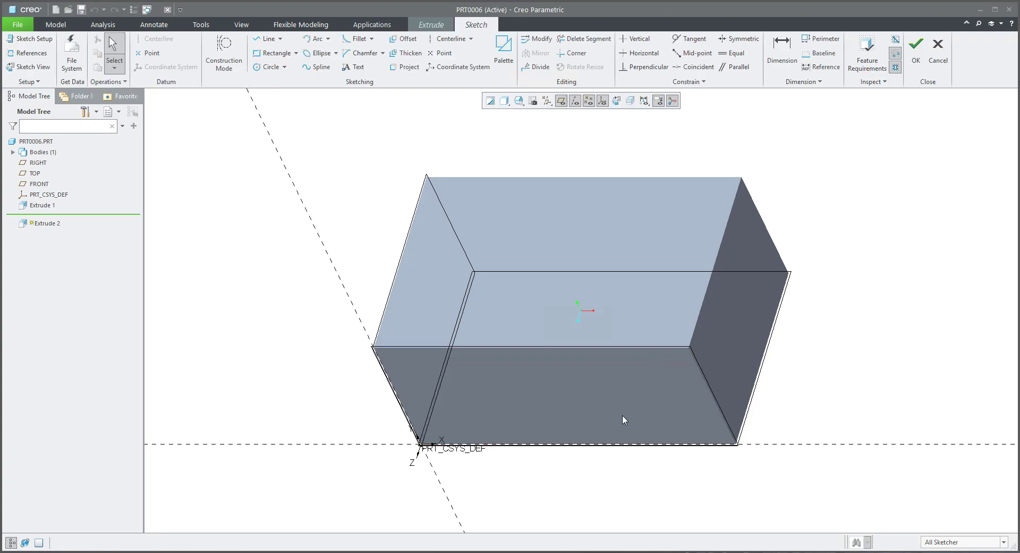
pyautogui.keyDown('shift'); pyautogui.moveTo(626, 416); pyautogui.dragTo(558, 319, button='middle'); pyautogui.keyUp('shift')
pyautogui.scroll(-3, 573, 363)
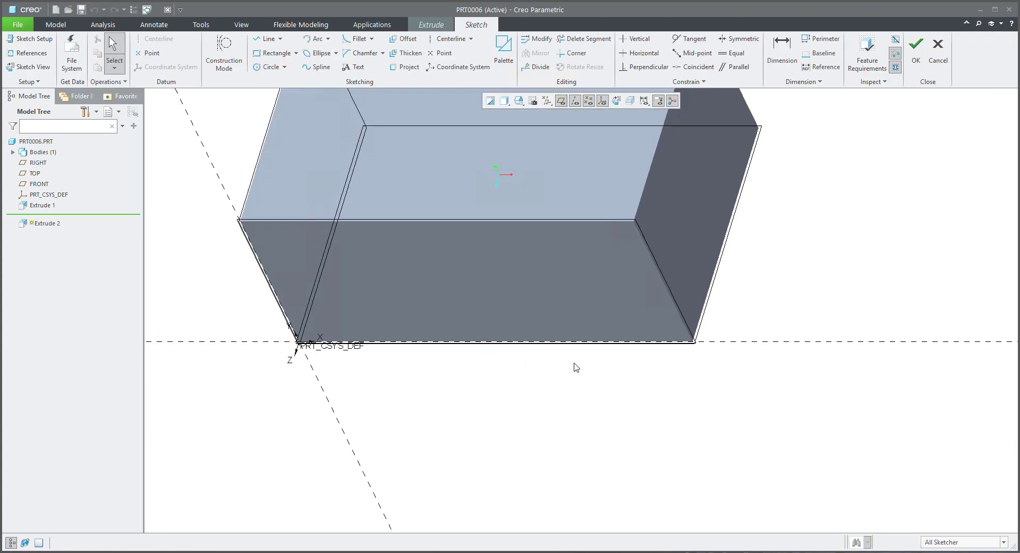
pyautogui.scroll(-2, 568, 360)
# Step: Sketch the right-hand V-shaped triangle on the box's bottom edge
pyautogui.click(264, 39)
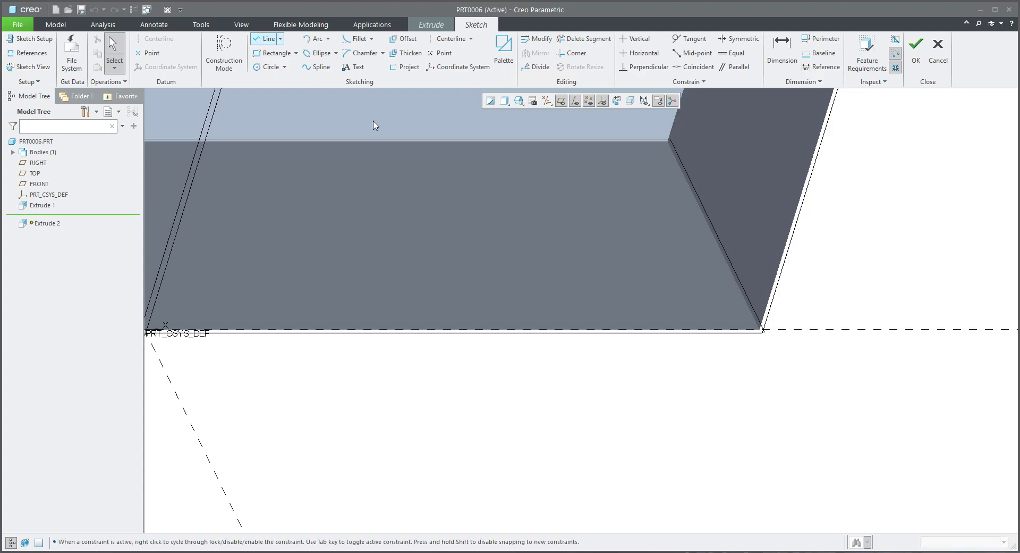
pyautogui.click(616, 330)
pyautogui.click(691, 330)
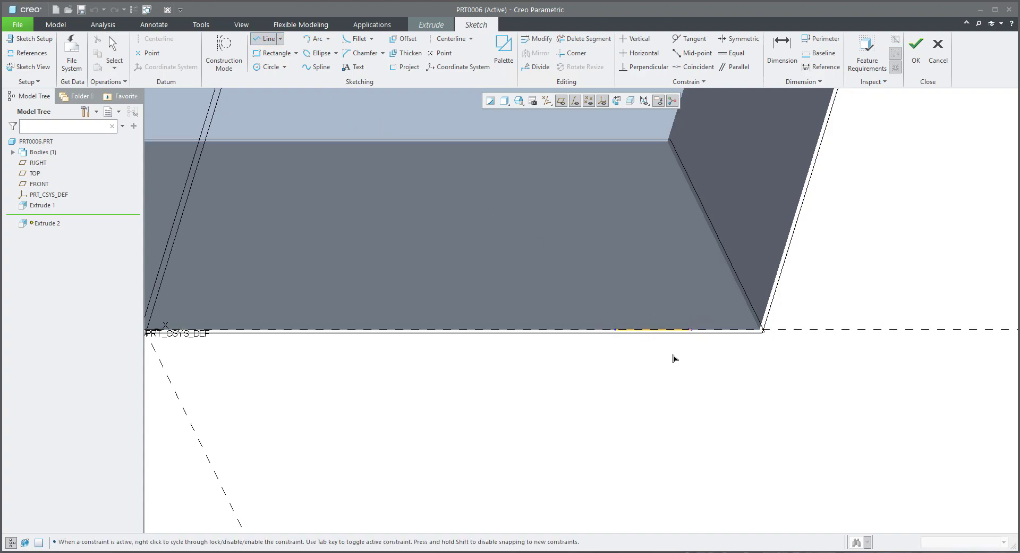
pyautogui.click(655, 382)
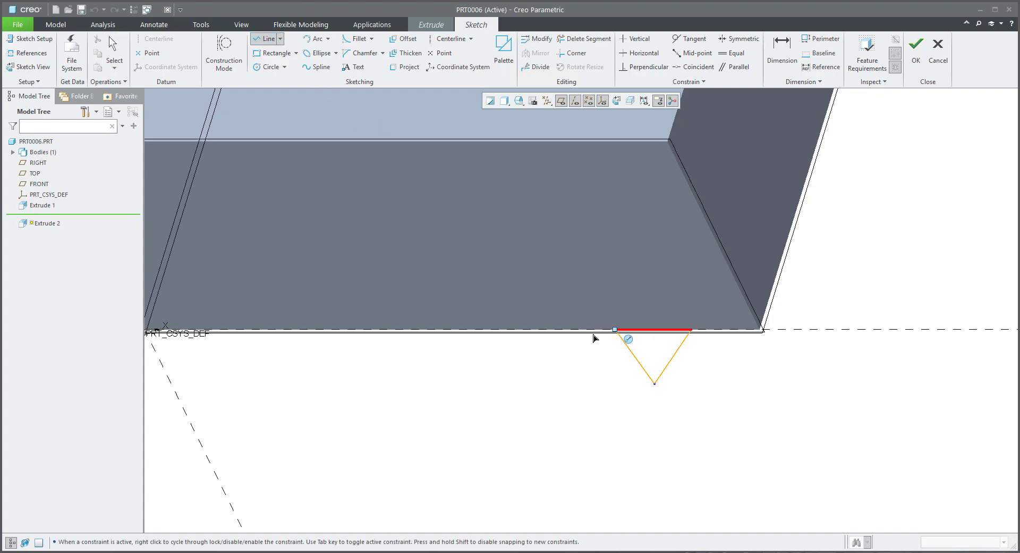
pyautogui.click(584, 339)
# Step: Sketch the left-hand triangle on the bottom edge and accept the two-triangle sketch
pyautogui.click(205, 330)
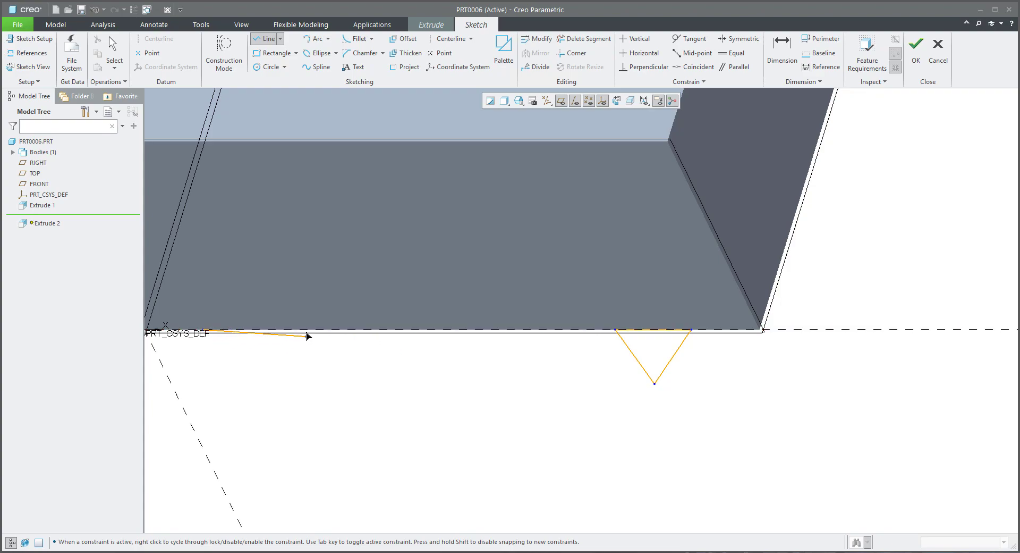
pyautogui.click(307, 330)
pyautogui.click(266, 376)
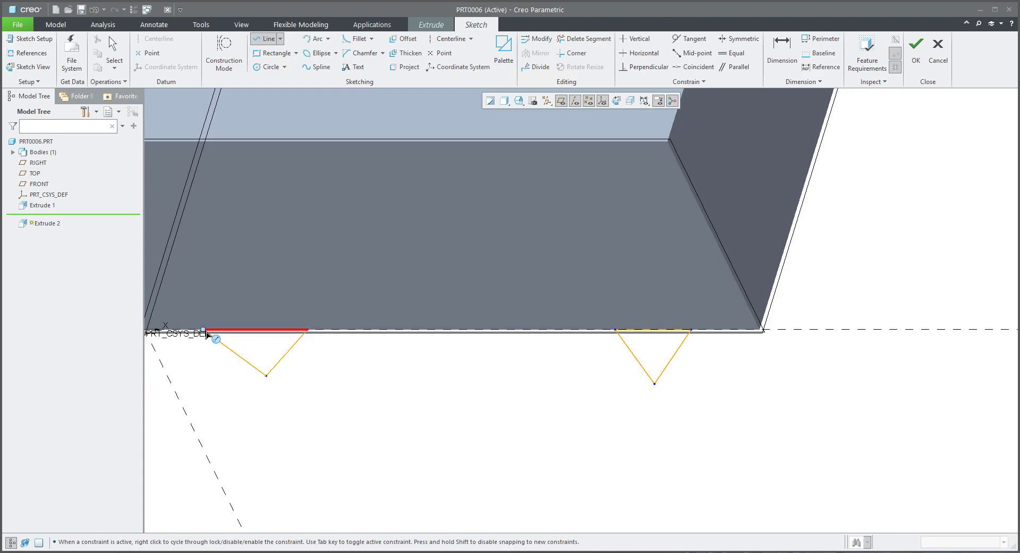
pyautogui.click(206, 331)
pyautogui.middleClick(433, 385)
pyautogui.scroll(3, 484, 391)
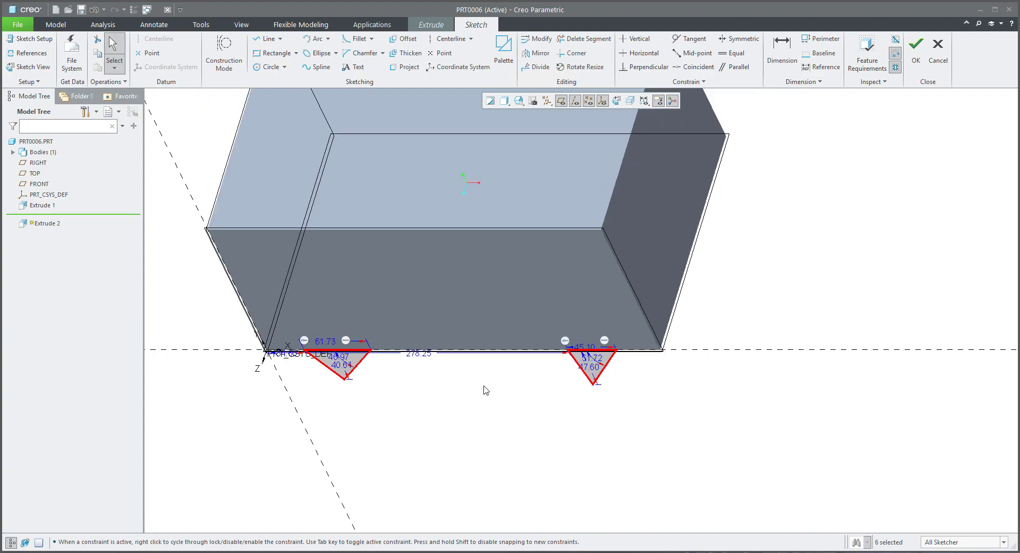
pyautogui.click(915, 56)
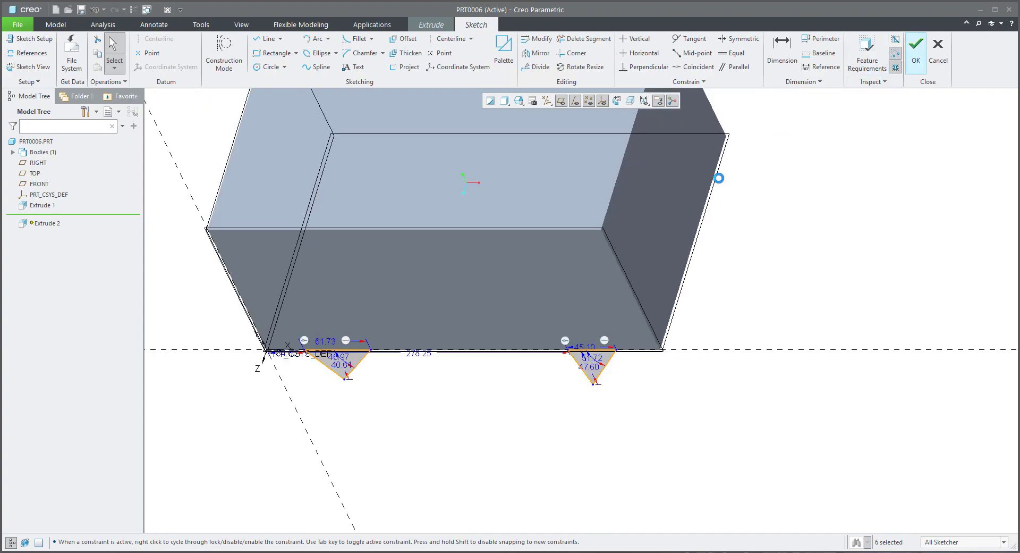
# Step: Flip the triangle extrusion so the V-feet run under the box to its opposite face
pyautogui.moveTo(529, 247); pyautogui.dragTo(260, 265, button='middle')
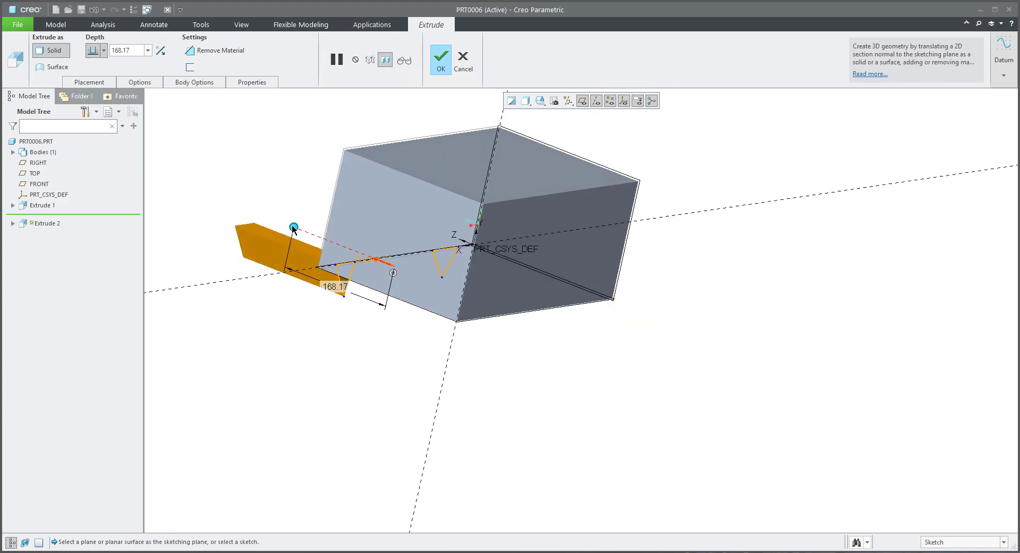
pyautogui.moveTo(374, 249); pyautogui.dragTo(513, 301)
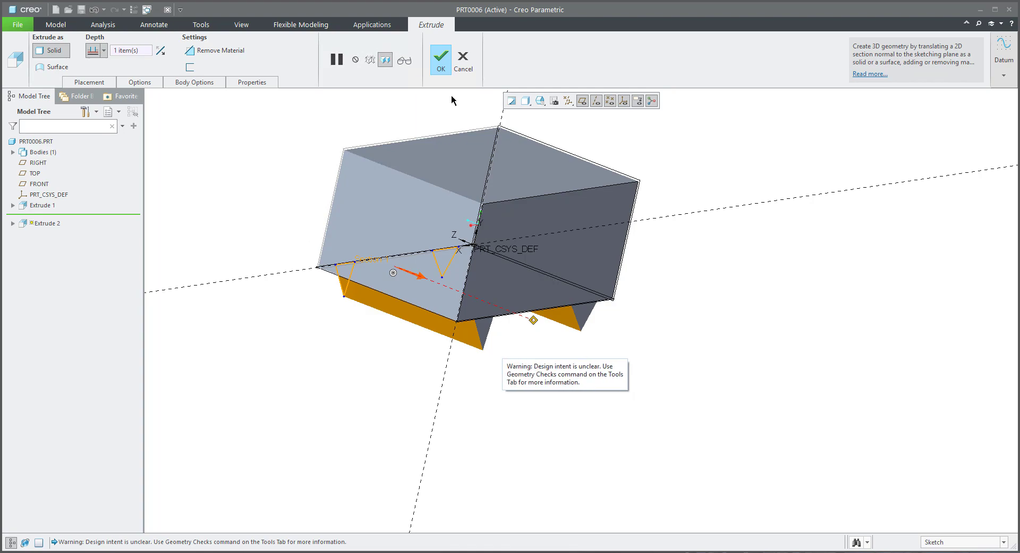
pyautogui.click(441, 58)
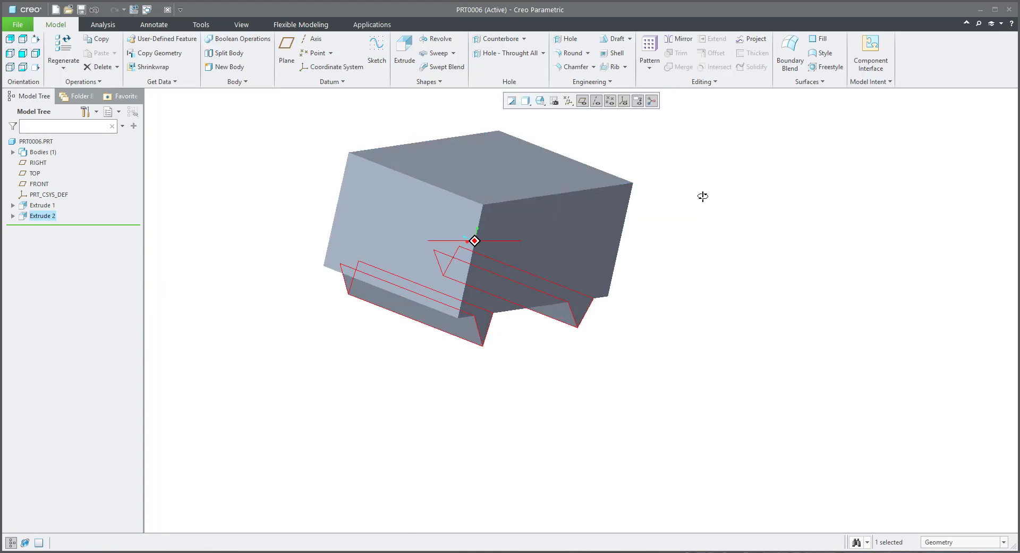
# Step: Hide all datum planes and the coordinate system
pyautogui.moveTo(703, 196); pyautogui.dragTo(680, 239, button='middle')
pyautogui.click(568, 101)
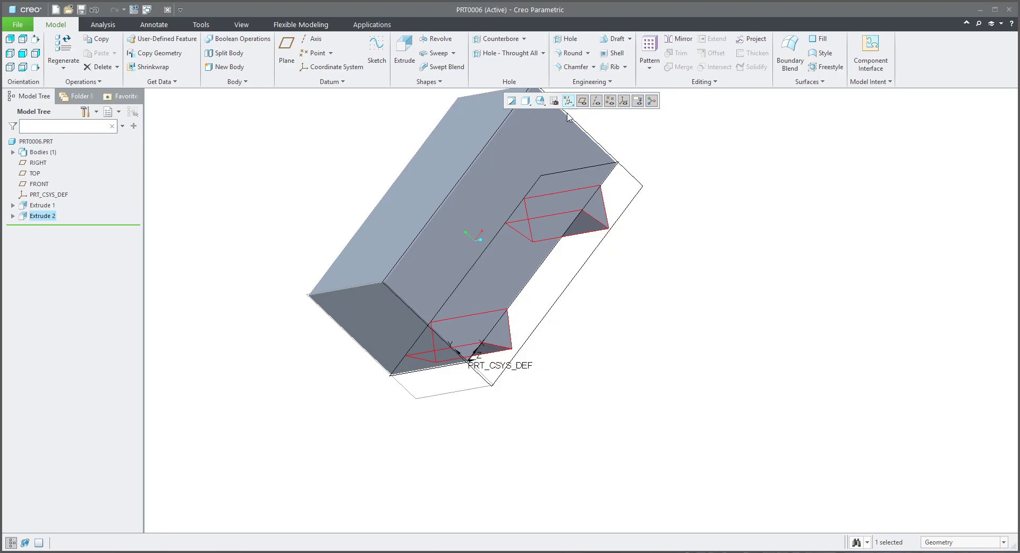
pyautogui.click(568, 114)
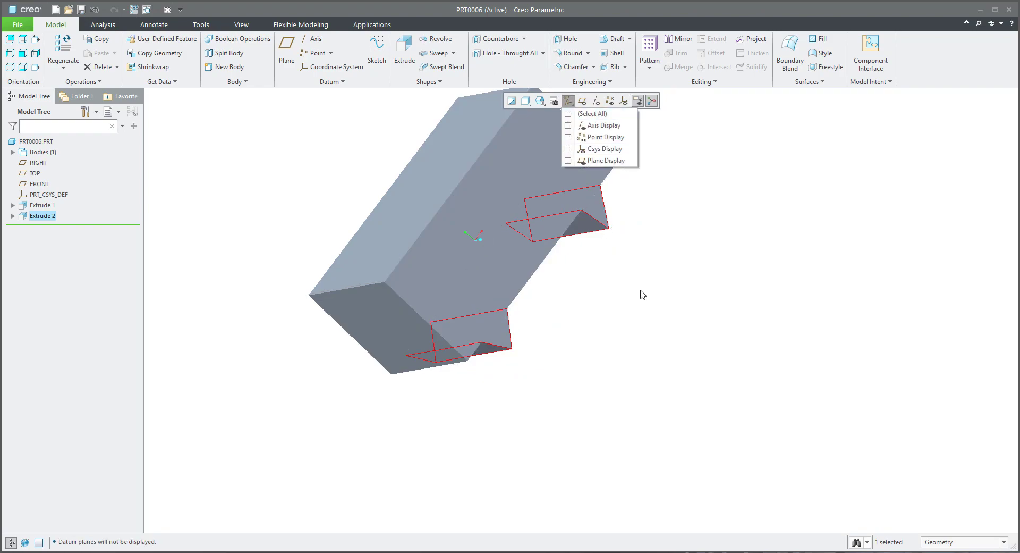
# Step: Return to the standard trimetric view and round the box's right edges
pyautogui.hotkey('ctrl', 'd')
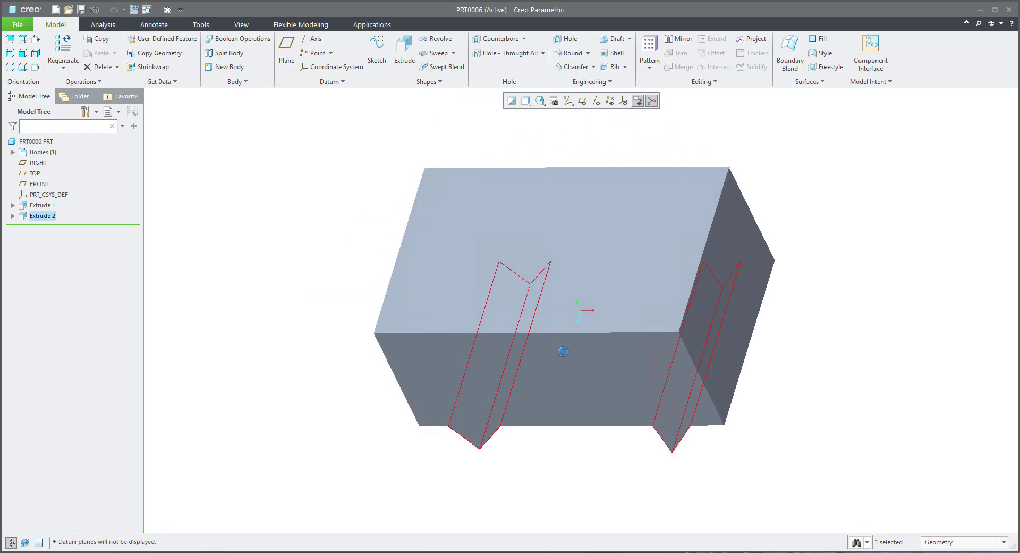
pyautogui.click(321, 256)
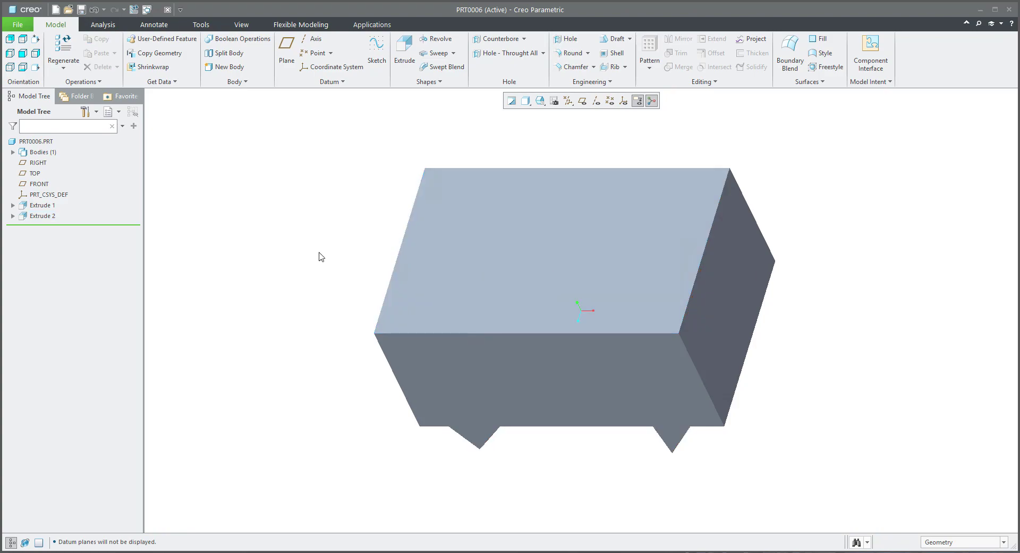
pyautogui.hotkey('ctrl', 'y')
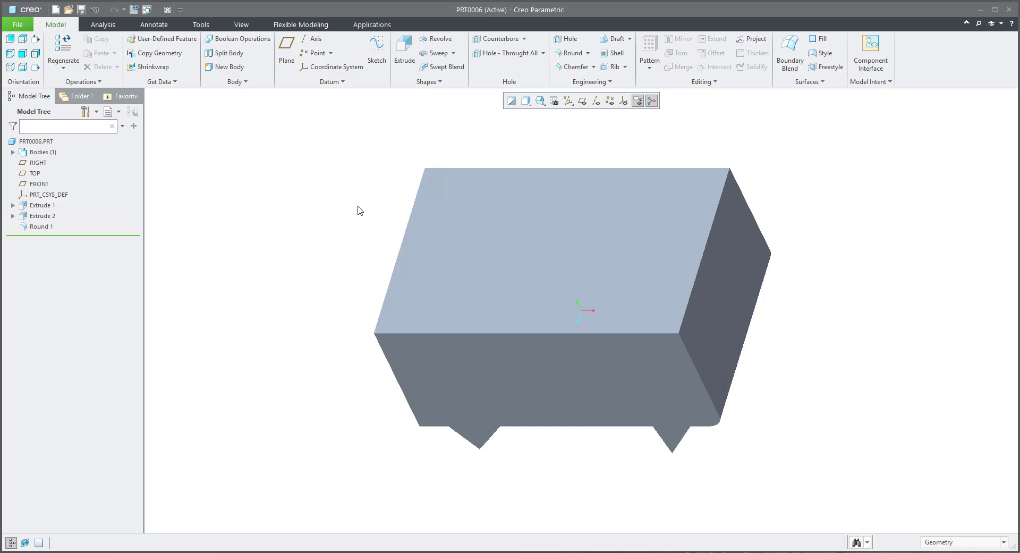
# Step: Start a shell that removes the front face while keeping the top face closed
pyautogui.click(614, 55)
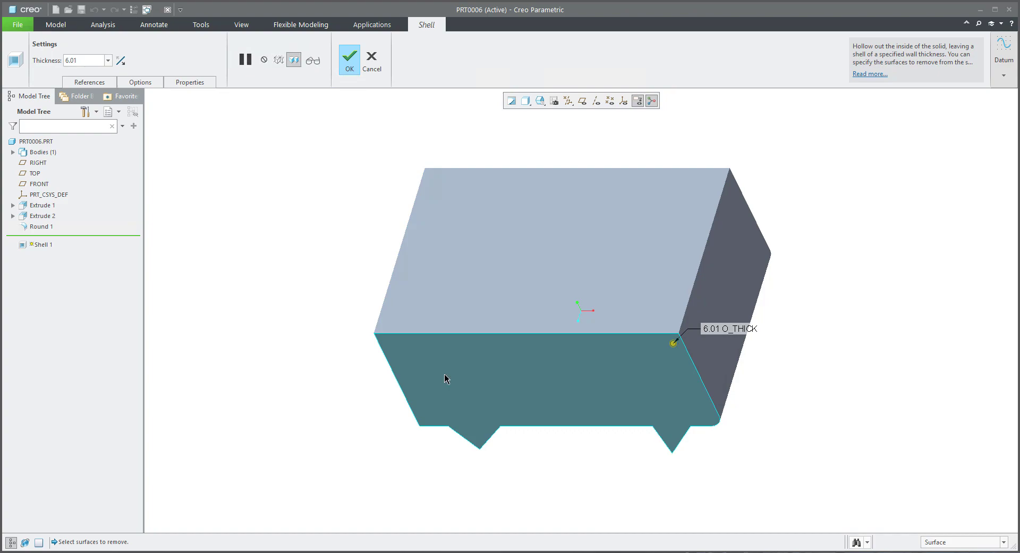
pyautogui.click(444, 375)
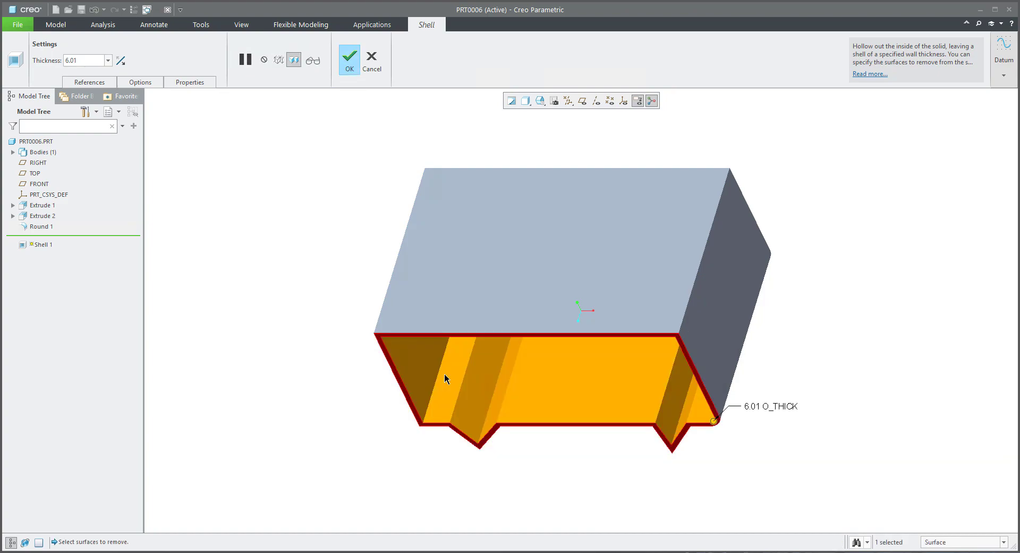
pyautogui.click(447, 257)
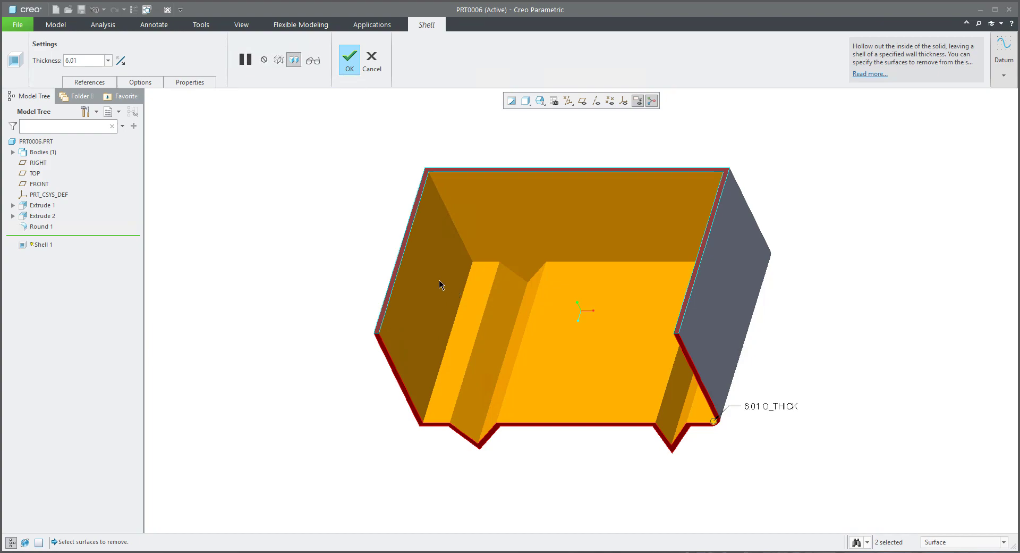
pyautogui.hotkey('ctrl', 'z')
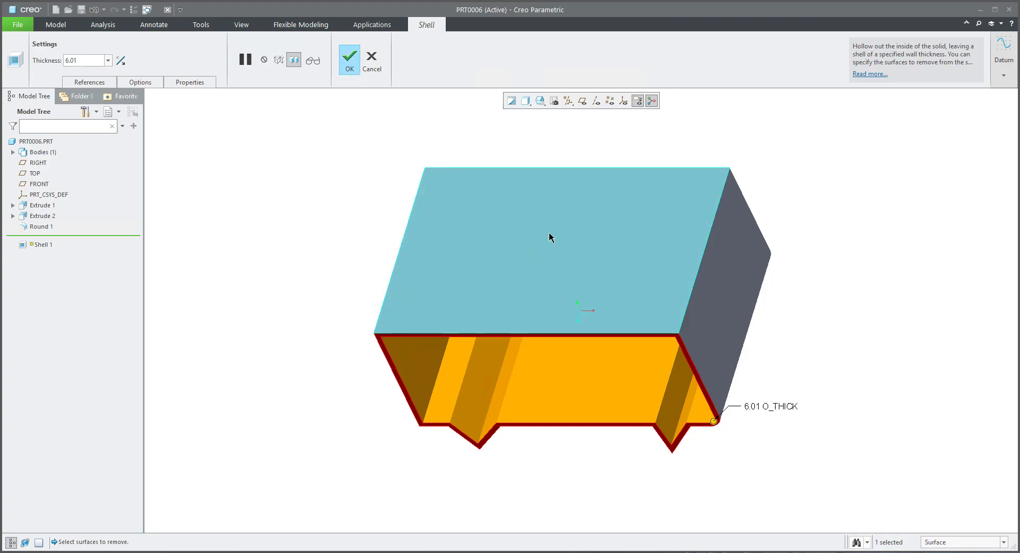
# Step: Add the left side face to the shell's removed surfaces
pyautogui.click(89, 83)
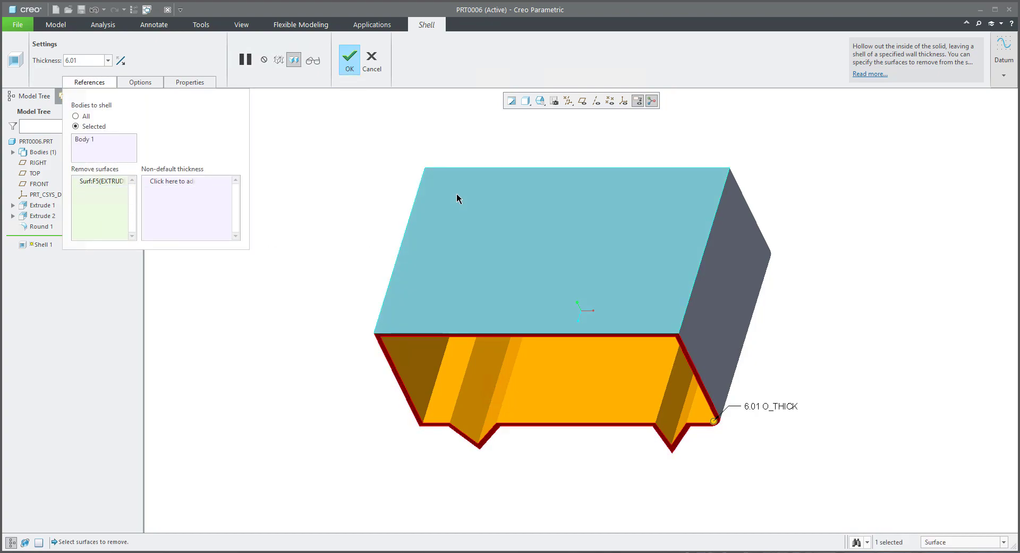
pyautogui.moveTo(458, 198); pyautogui.dragTo(559, 378, button='middle')
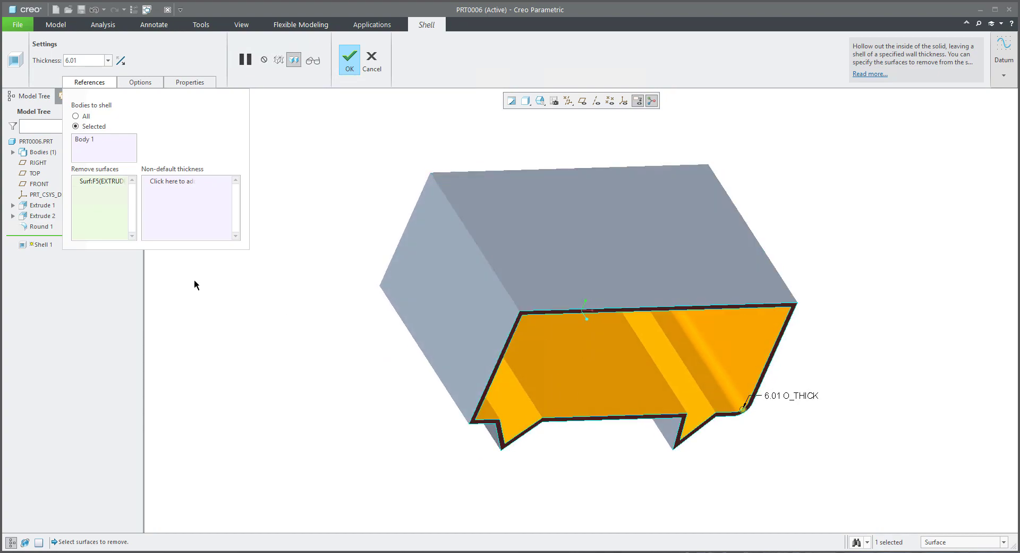
pyautogui.keyDown('ctrl'); pyautogui.click(457, 315); pyautogui.keyUp('ctrl')
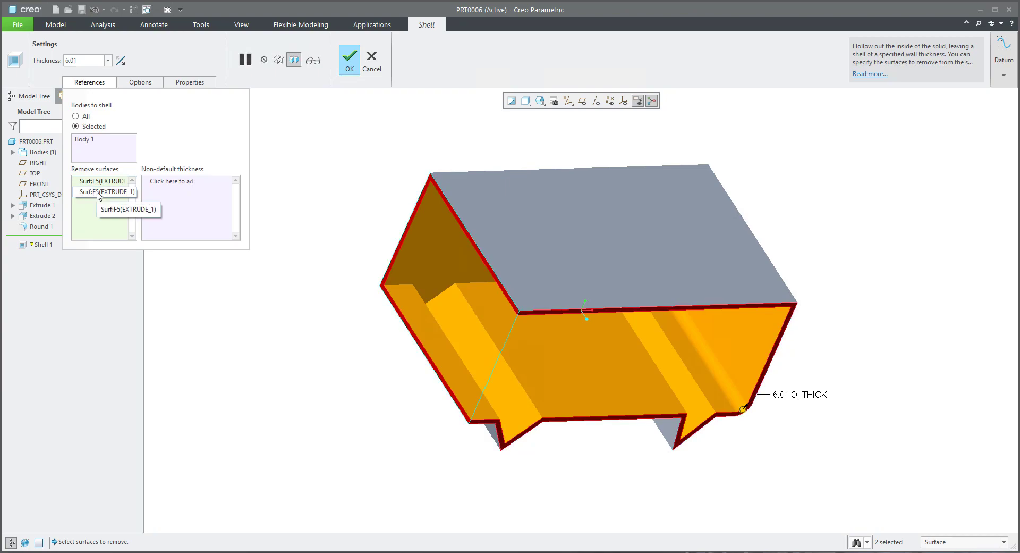
pyautogui.moveTo(307, 345); pyautogui.dragTo(269, 320, button='middle')
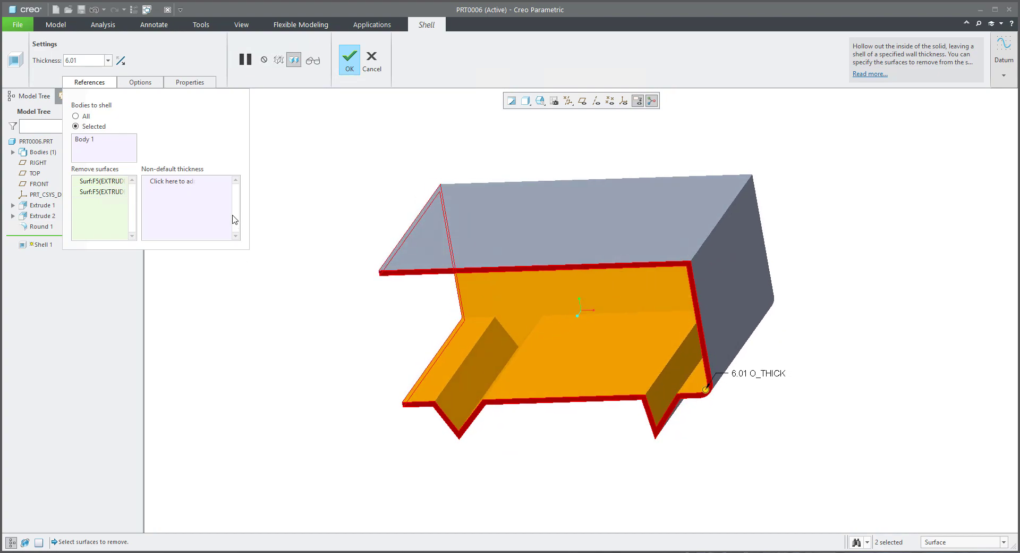
# Step: Exclude the slanted face of one V-foot from the shell so it stays solid
pyautogui.click(140, 82)
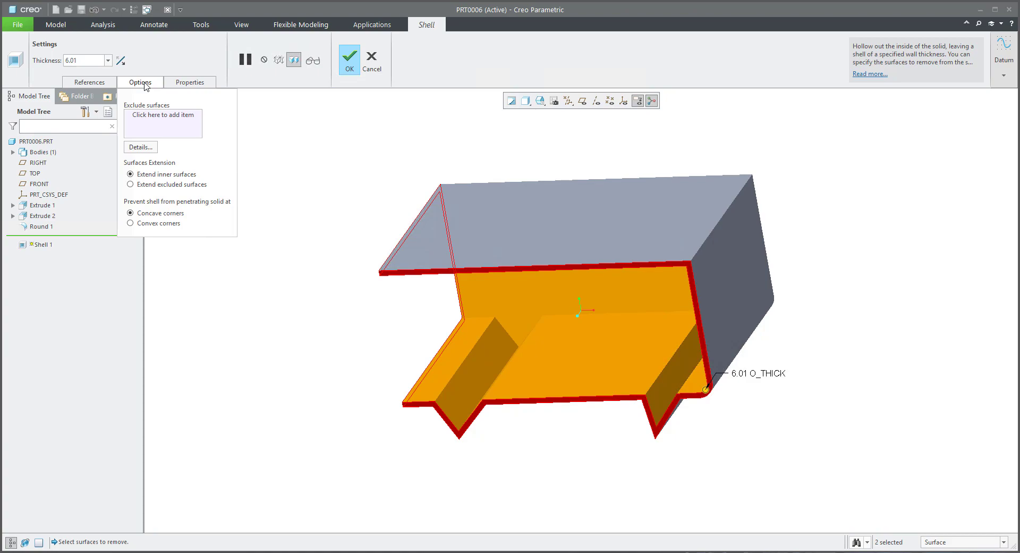
pyautogui.click(160, 117)
pyautogui.moveTo(381, 277); pyautogui.dragTo(372, 276, button='middle')
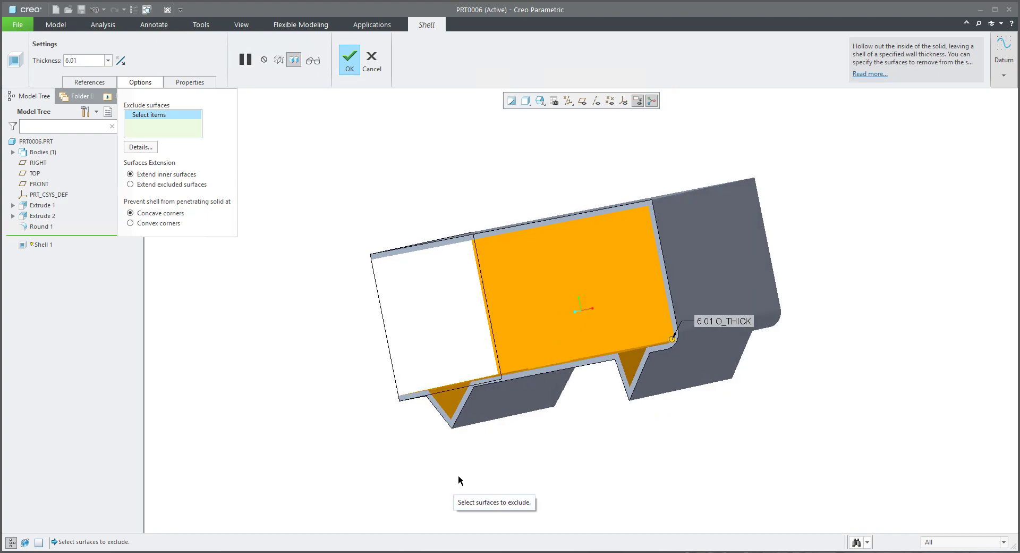
pyautogui.click(488, 409)
pyautogui.moveTo(488, 409)
pyautogui.mouseDown(button='middle')
pyautogui.moveTo(531, 407)
pyautogui.moveTo(500, 401)
pyautogui.mouseUp(button='middle')
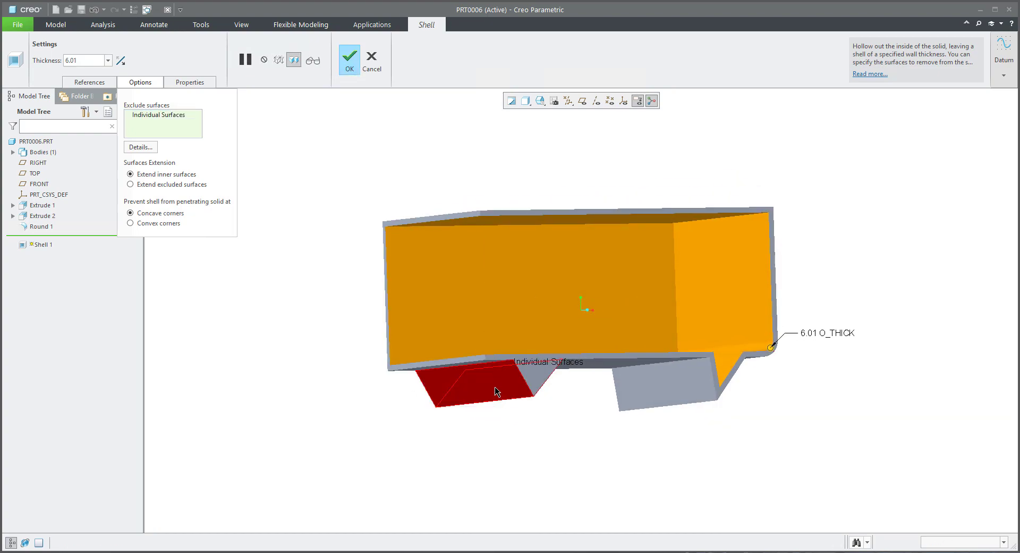
pyautogui.moveTo(496, 391)
pyautogui.mouseDown(button='middle')
pyautogui.moveTo(439, 395)
pyautogui.moveTo(510, 414)
pyautogui.mouseUp(button='middle')
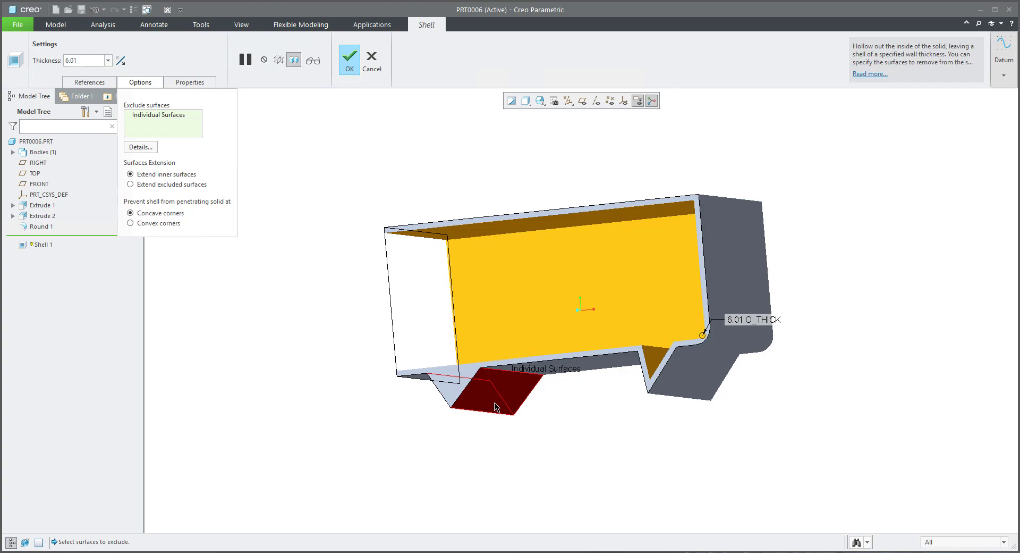
pyautogui.moveTo(454, 437)
pyautogui.mouseDown(button='middle')
pyautogui.moveTo(483, 440)
pyautogui.moveTo(447, 439)
pyautogui.mouseUp(button='middle')
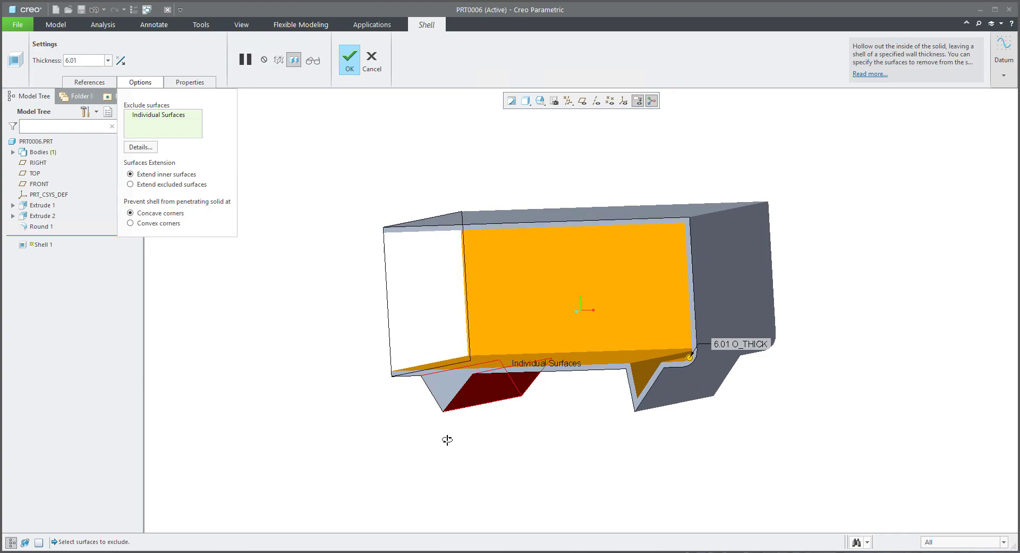
# Step: Return to the shell references and orbit to view the hollow interior
pyautogui.click(89, 82)
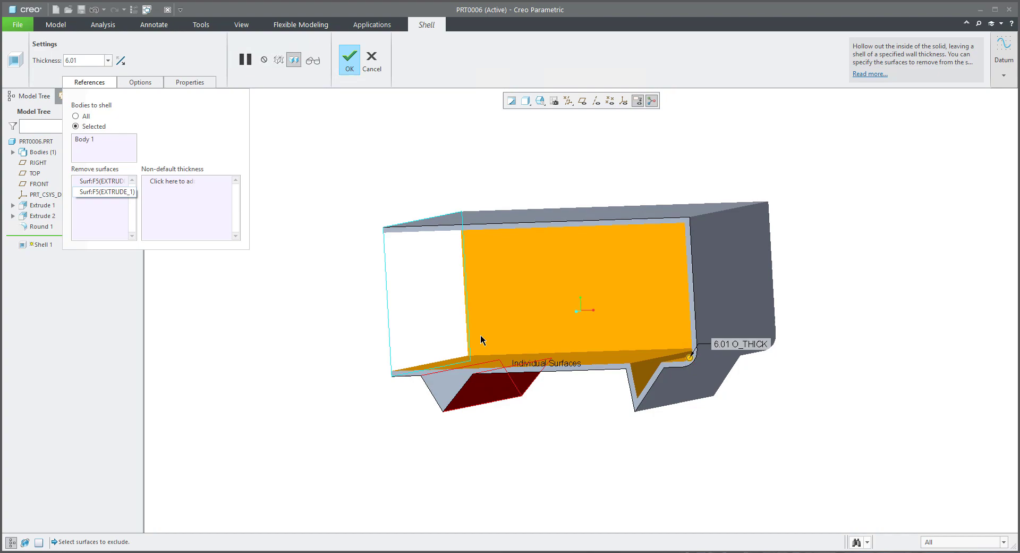
pyautogui.moveTo(481, 340); pyautogui.dragTo(371, 256, button='middle')
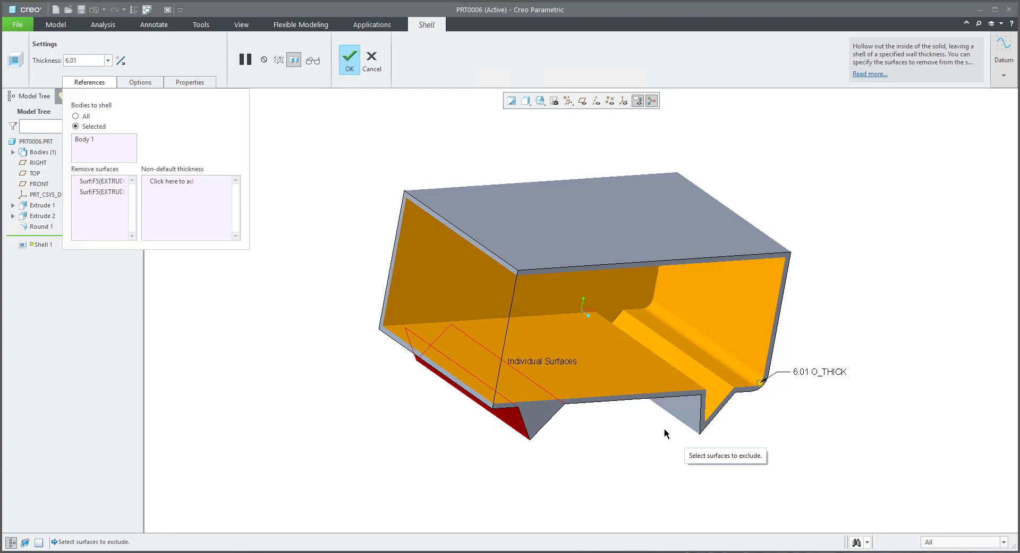
pyautogui.moveTo(666, 433); pyautogui.dragTo(651, 419, button='middle')
pyautogui.scroll(-2, 729, 431)
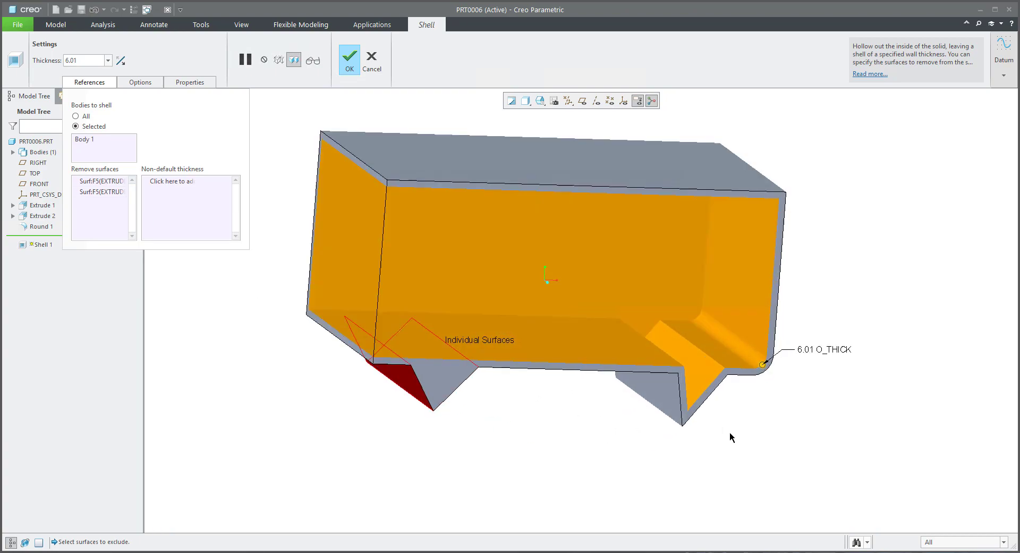
pyautogui.scroll(-2, 729, 431)
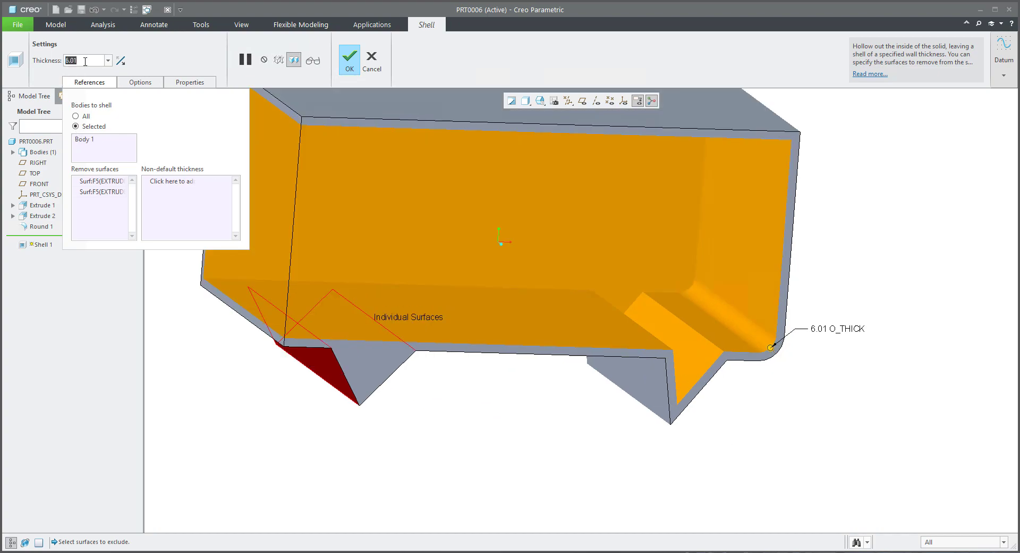
# Step: Change the shell wall thickness from 6.01 to 3.00
pyautogui.write('3')
pyautogui.press('Return')
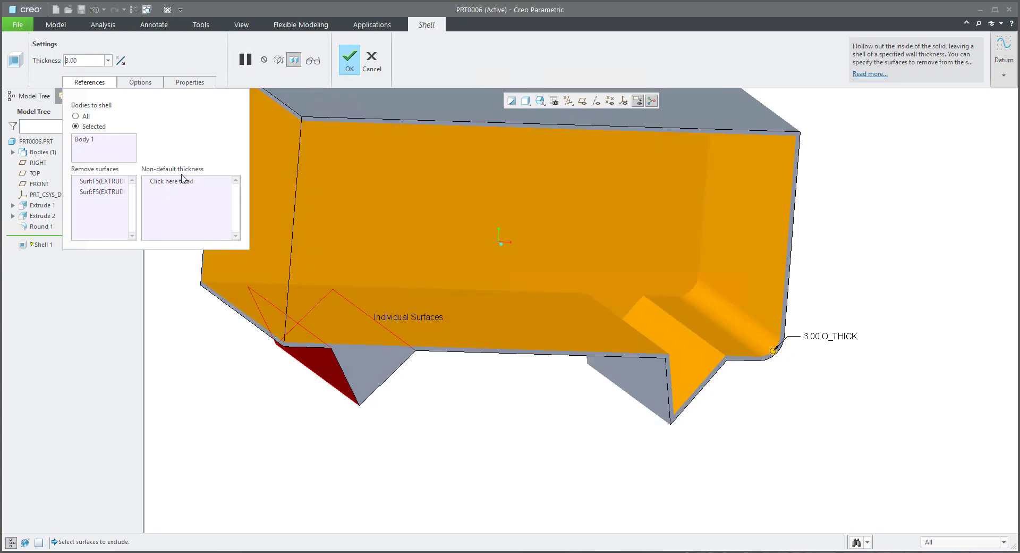
pyautogui.click(174, 186)
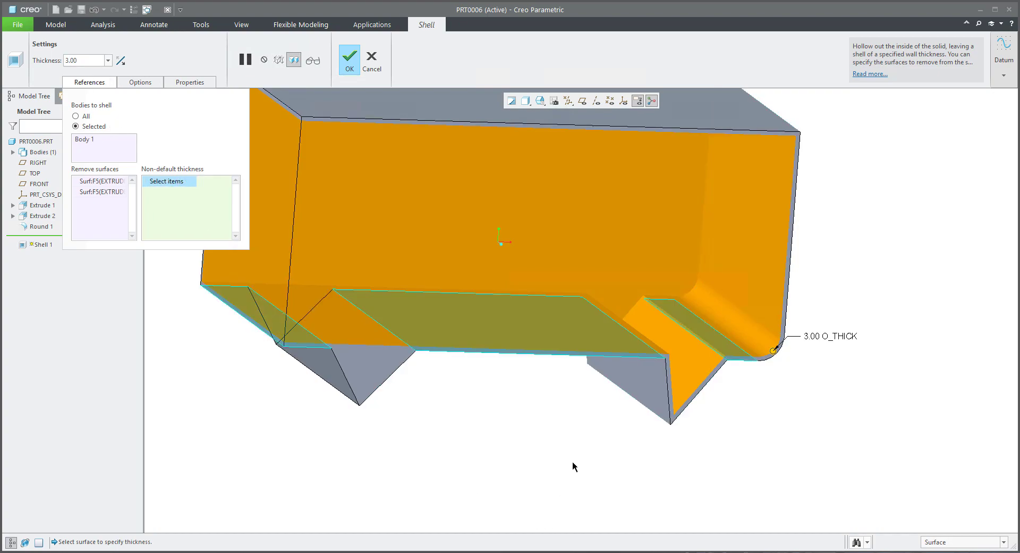
# Step: Give the other foot's side face 10.30 and its lower face 6.70 non-default thickness
pyautogui.click(641, 381)
pyautogui.moveTo(628, 329)
pyautogui.mouseDown()
pyautogui.moveTo(647, 328)
pyautogui.moveTo(638, 326)
pyautogui.mouseUp()
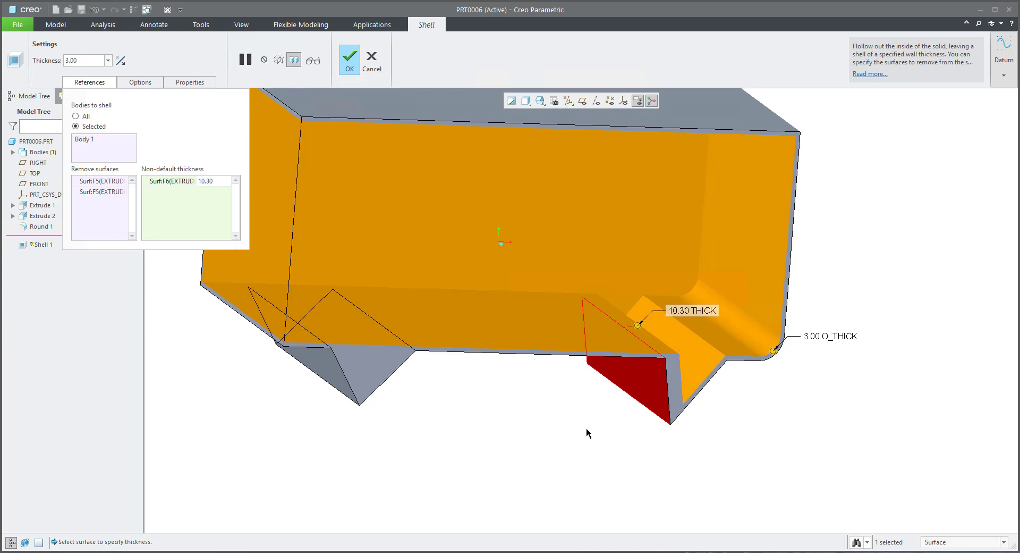
pyautogui.moveTo(567, 421); pyautogui.dragTo(553, 414, button='middle')
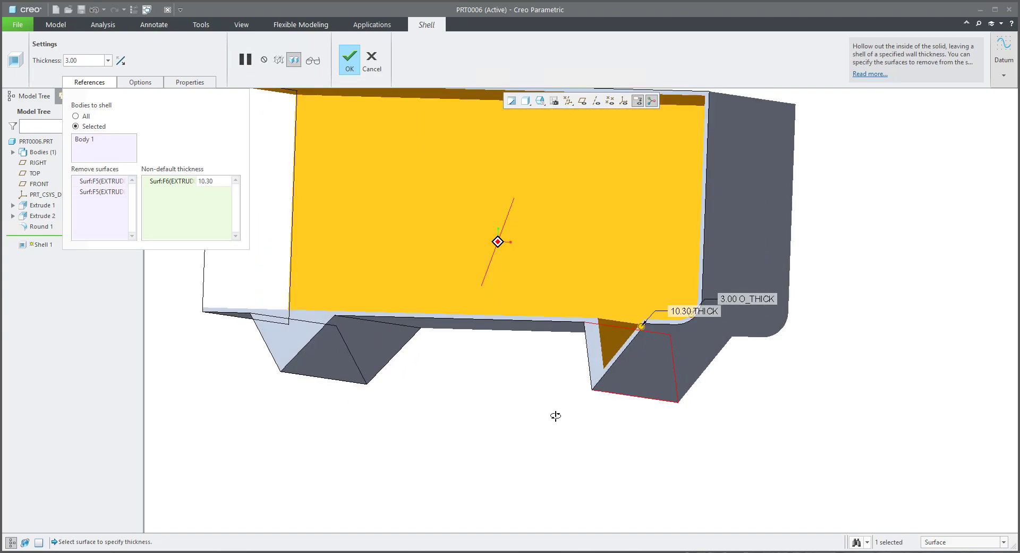
pyautogui.click(650, 367)
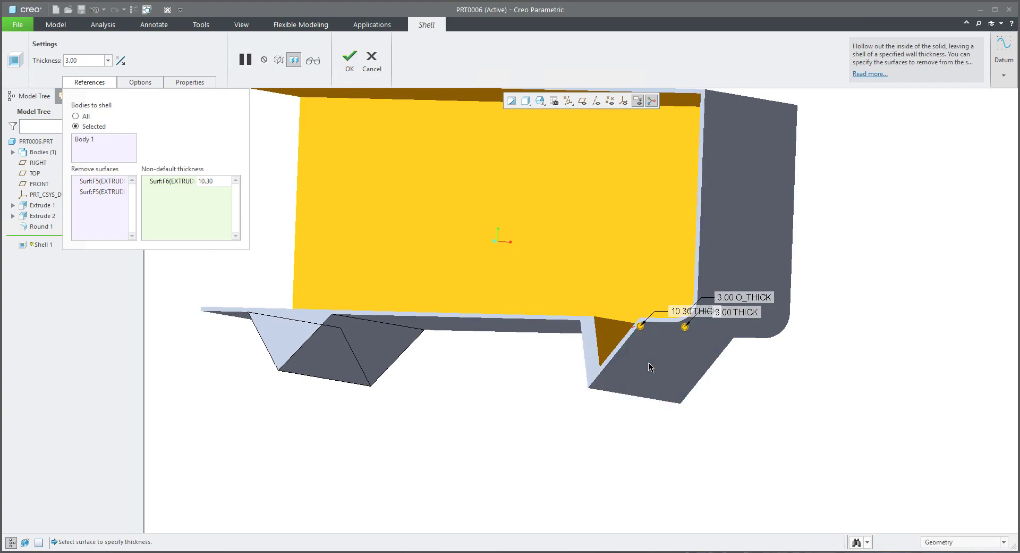
pyautogui.moveTo(685, 327)
pyautogui.mouseDown()
pyautogui.moveTo(670, 325)
pyautogui.moveTo(681, 330)
pyautogui.mouseUp()
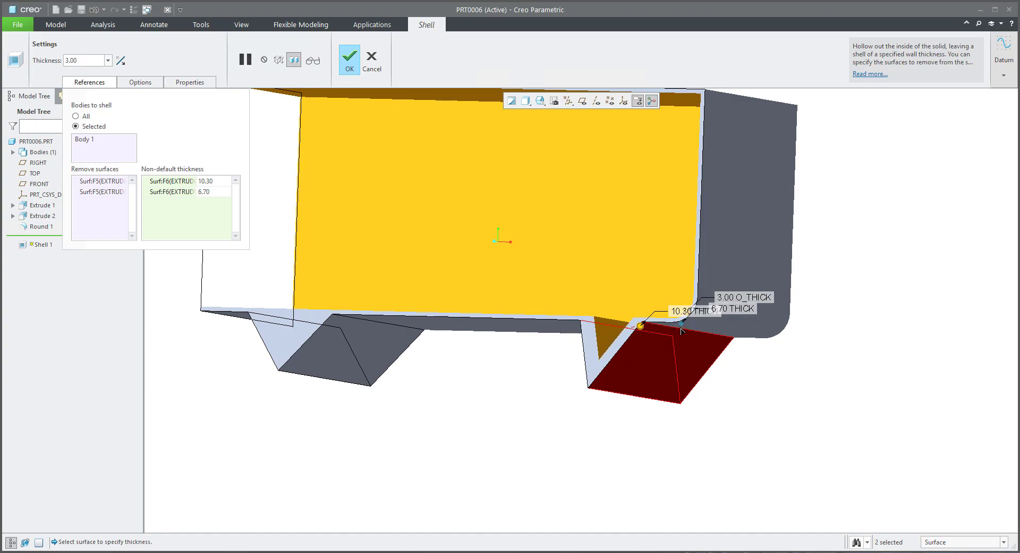
pyautogui.scroll(-2, 609, 341)
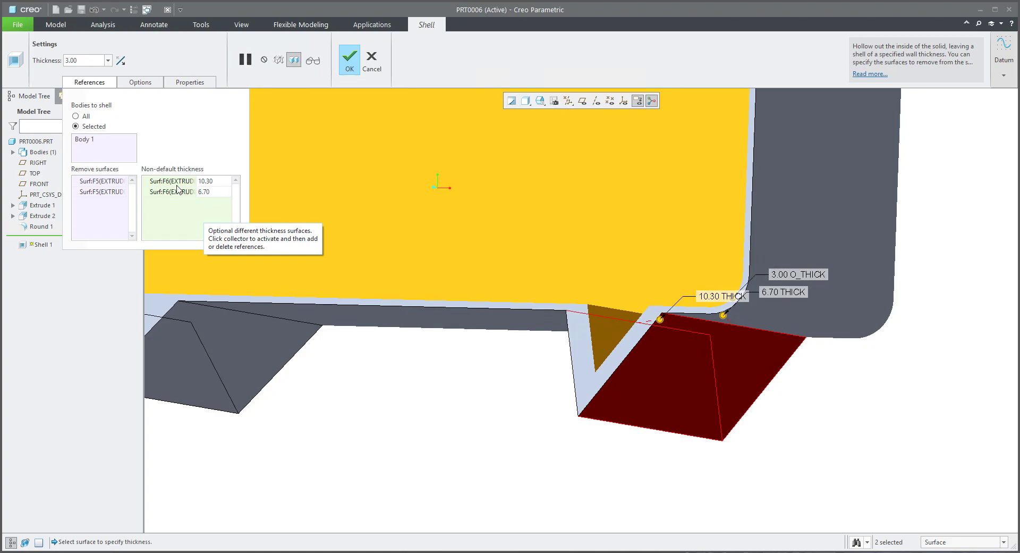
pyautogui.scroll(3, 650, 428)
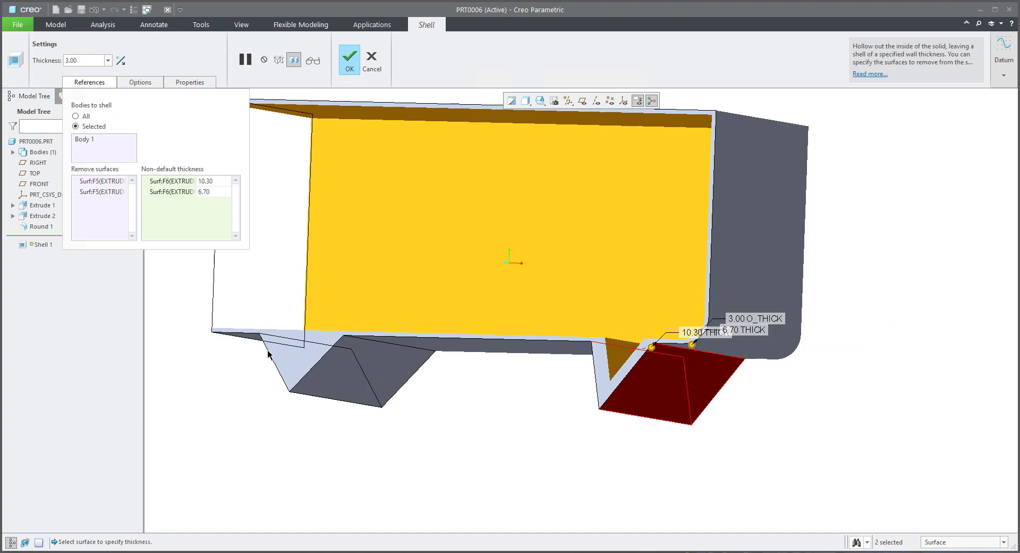
pyautogui.scroll(-2, 268, 354)
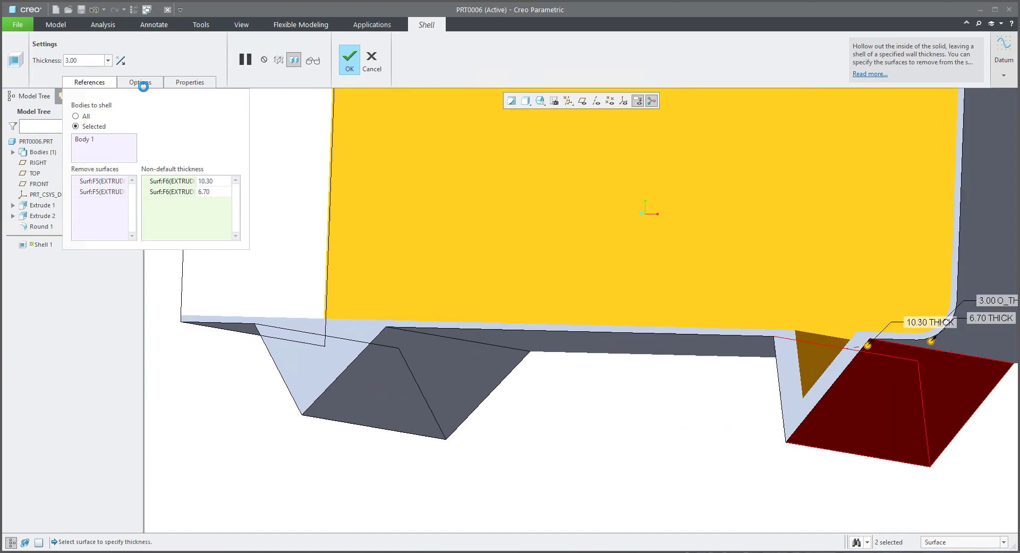
# Step: Show the shell options listing the excluded foot surface and view the interior from above
pyautogui.click(142, 84)
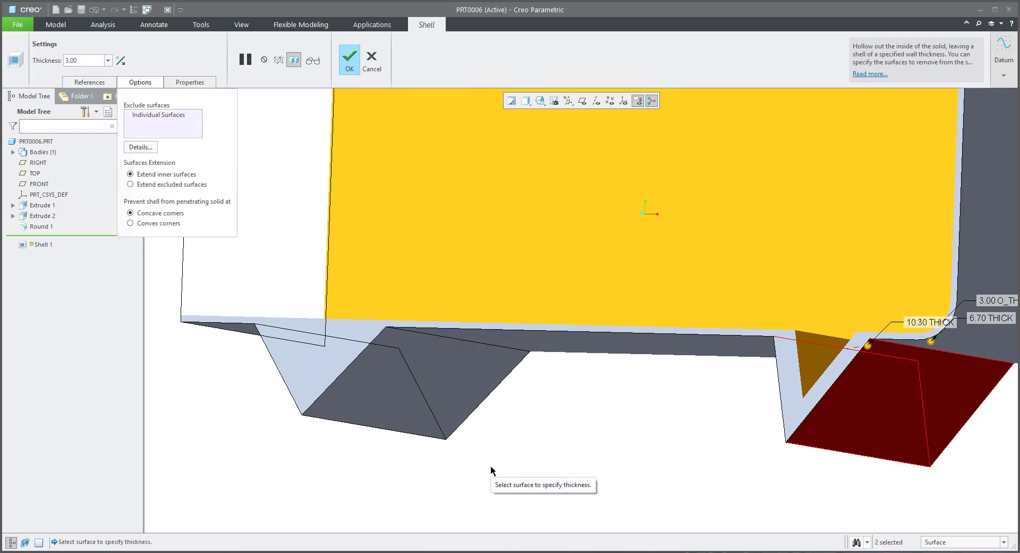
pyautogui.scroll(5, 598, 468)
pyautogui.moveTo(627, 473); pyautogui.dragTo(583, 403, button='middle')
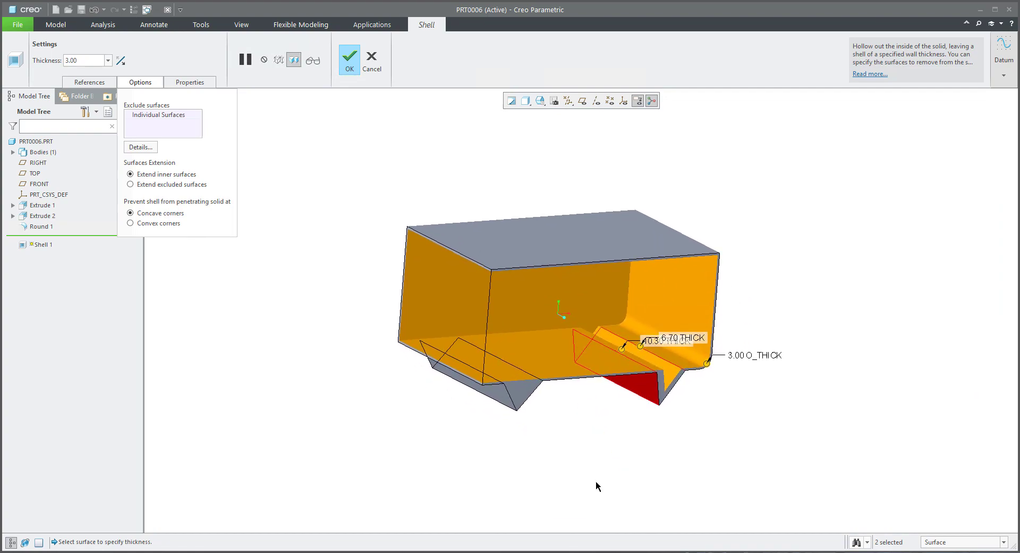